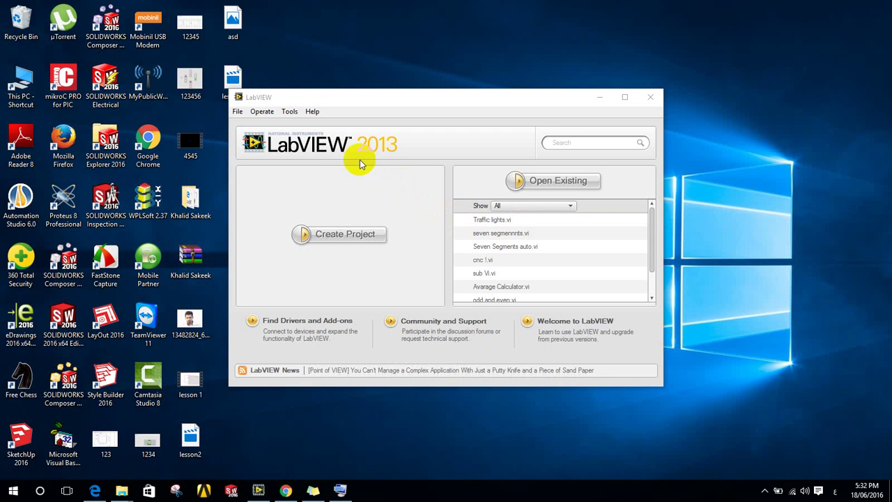
Step: Open the Avarage Calculator VI from the Tasks folder and move its front panel left
click(238, 113)
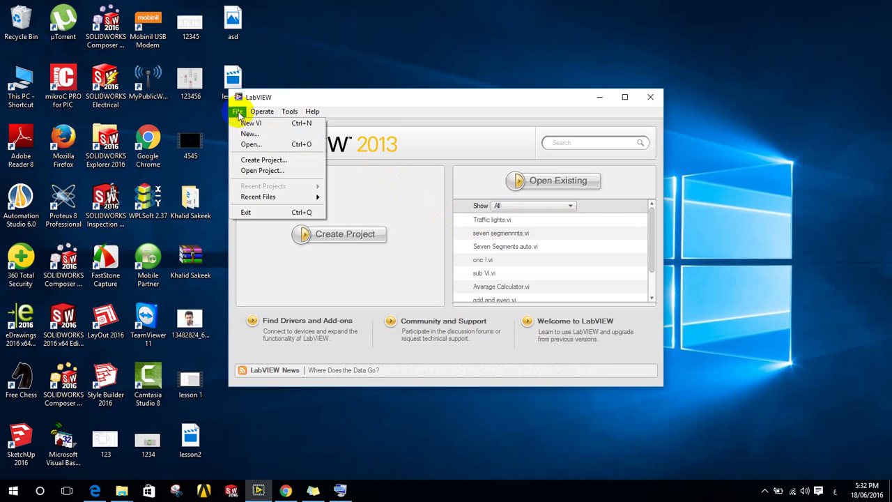
click(263, 149)
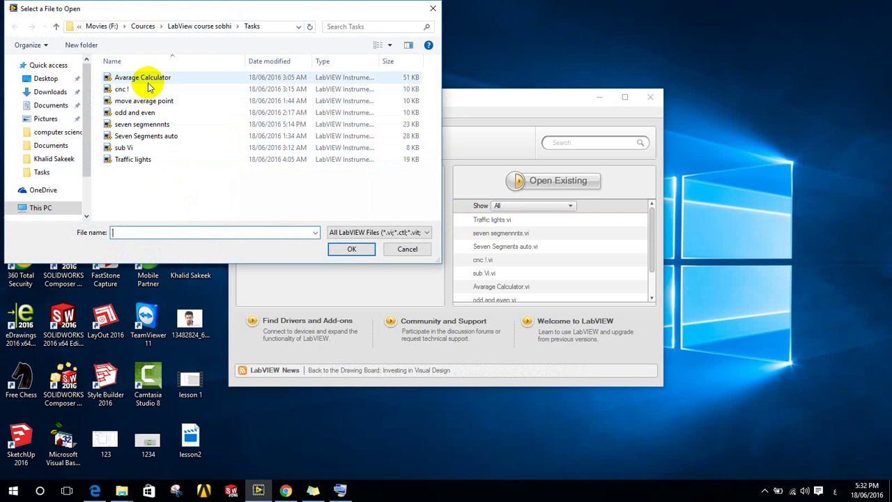
double_click(146, 78)
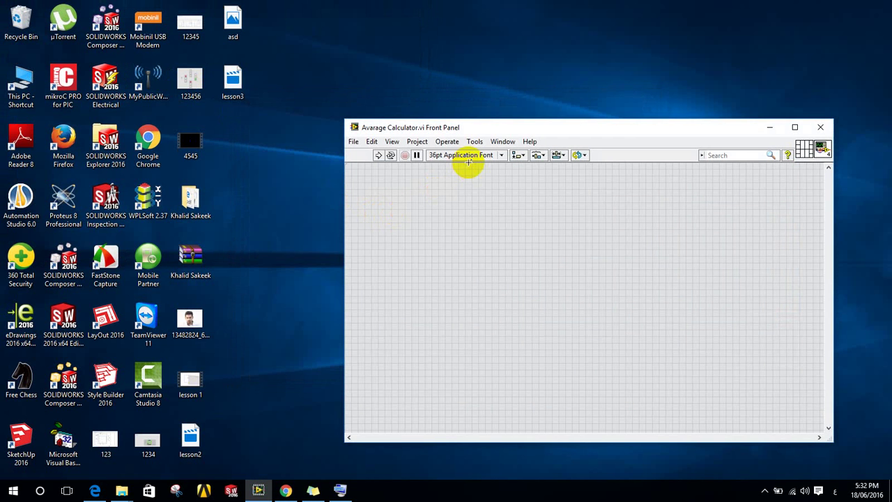
drag(534, 127, 339, 82)
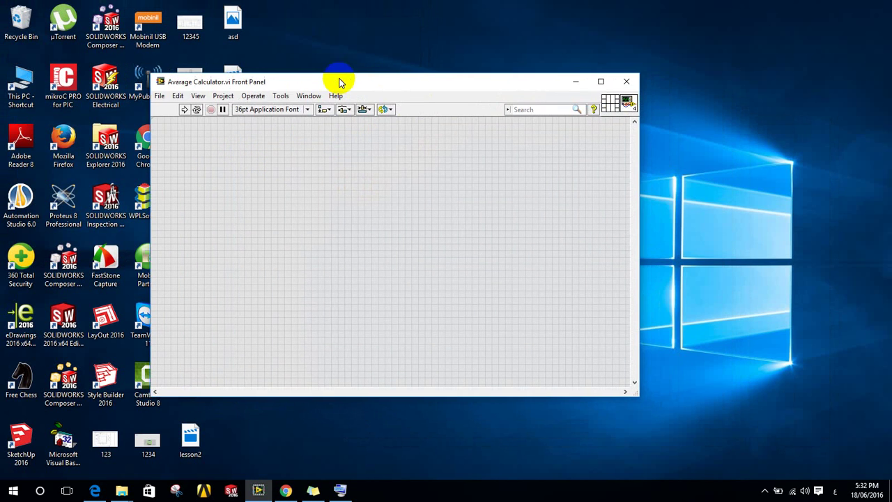
Step: Run the VI, start it, enter the ten marks and submit them for an average of 83
click(183, 109)
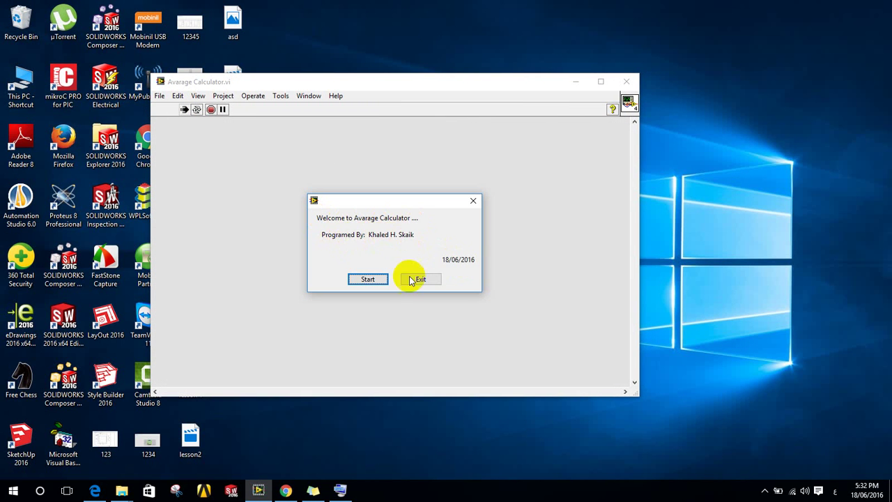
click(376, 279)
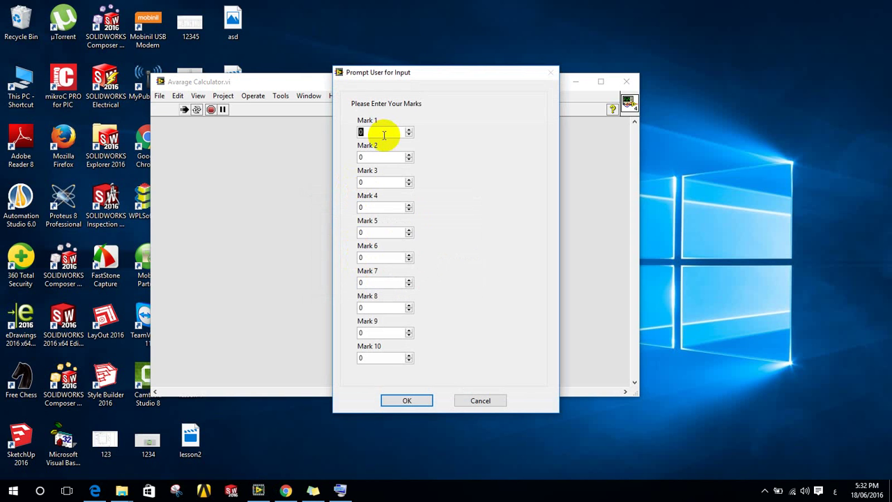
text(35)
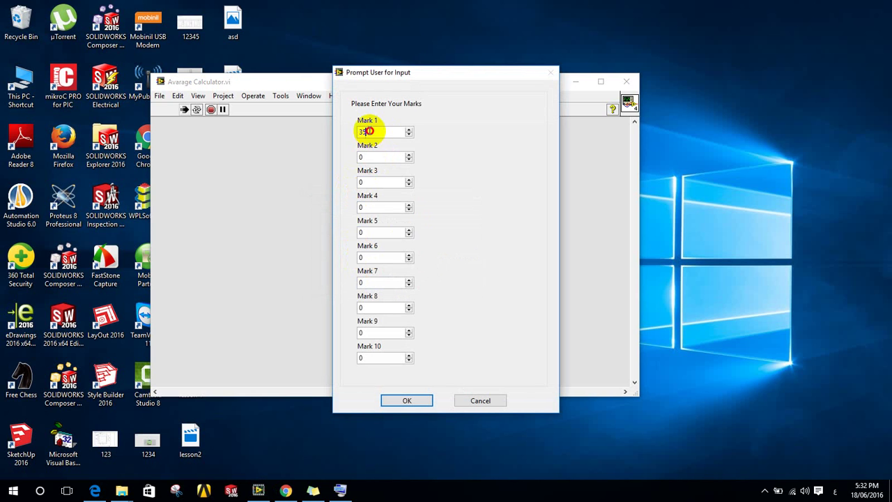
double_click(368, 132)
text(65)
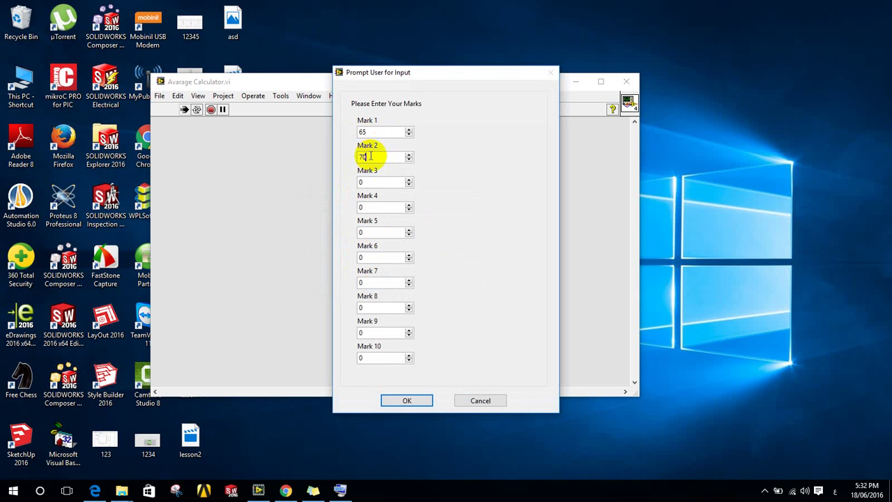
text(5)
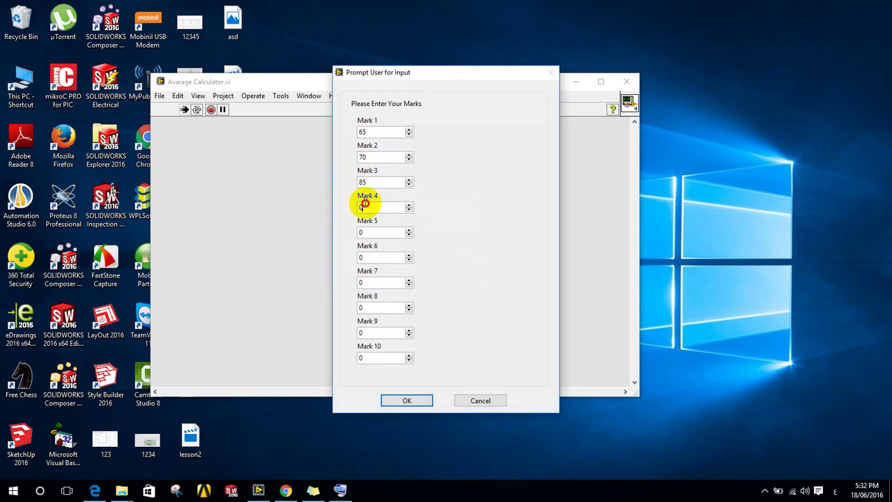
text(2)
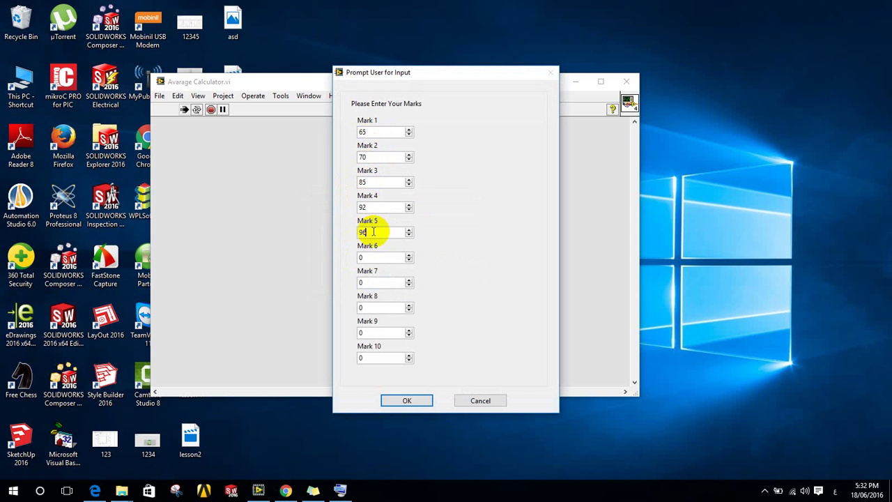
text(5)
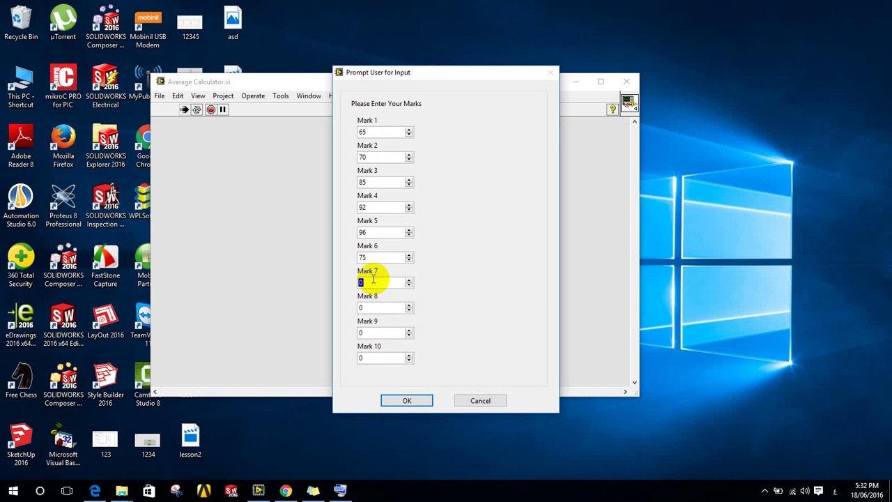
text(74)
text(6)
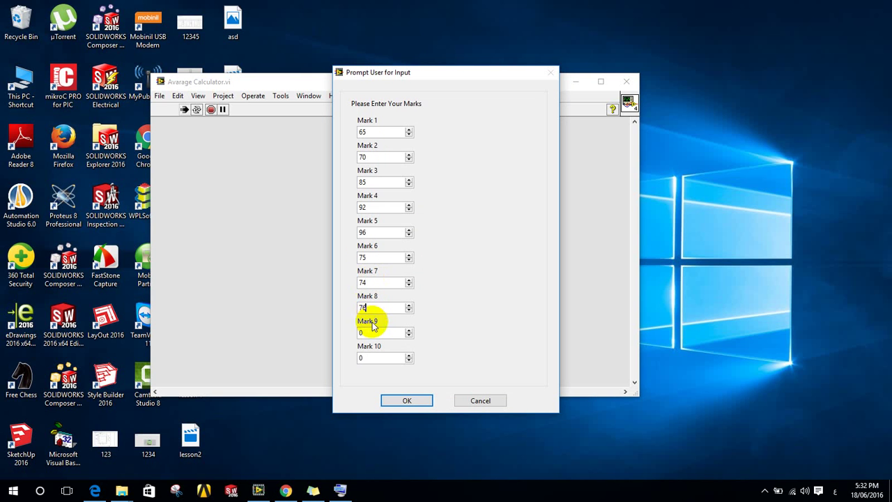
text(9)
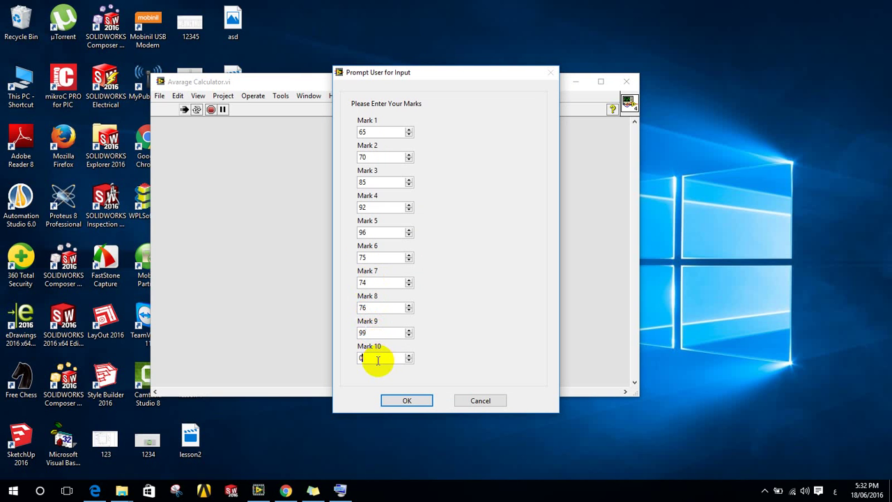
text(5100)
click(407, 400)
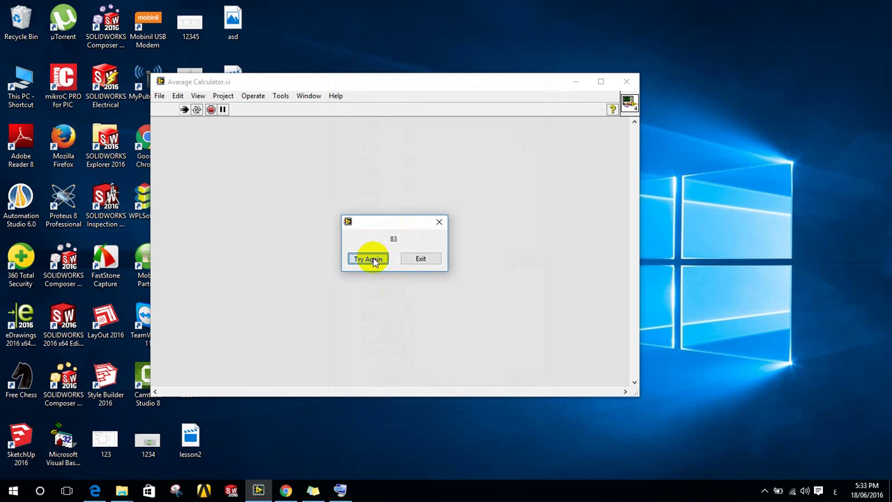
Step: Choose Try Again, cancel the marks prompt, then exit from the welcome message
click(373, 260)
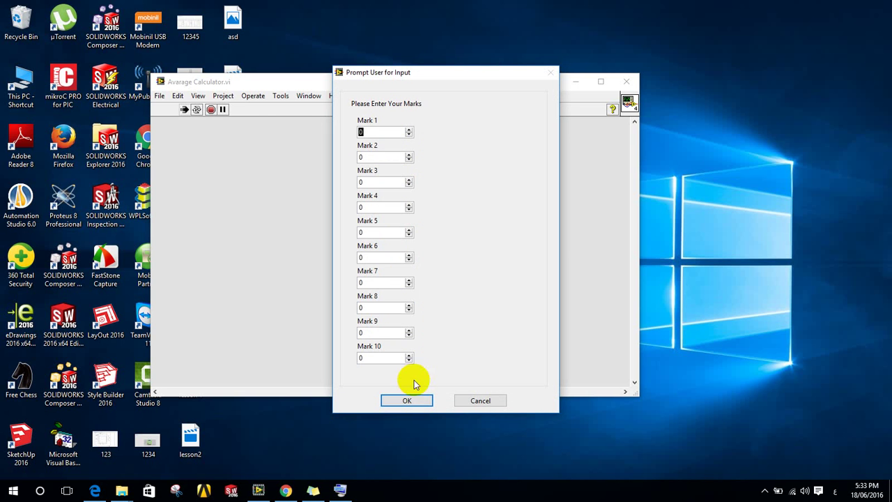
click(480, 400)
click(184, 109)
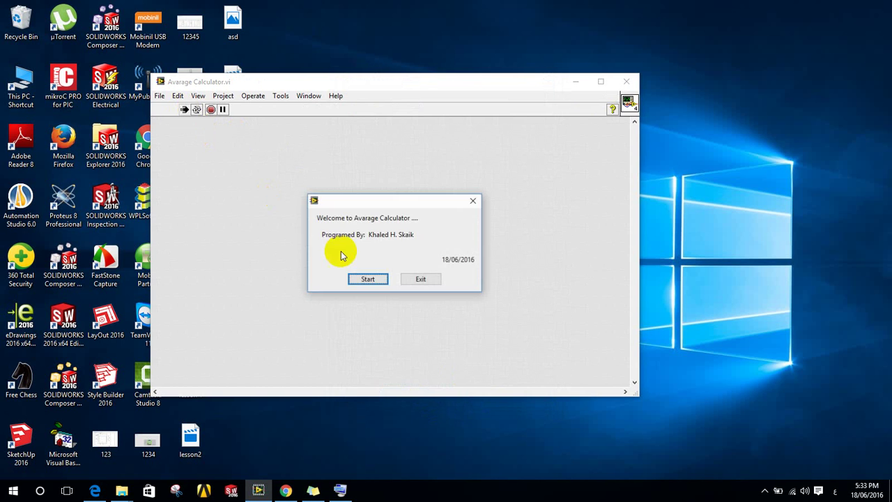
click(418, 277)
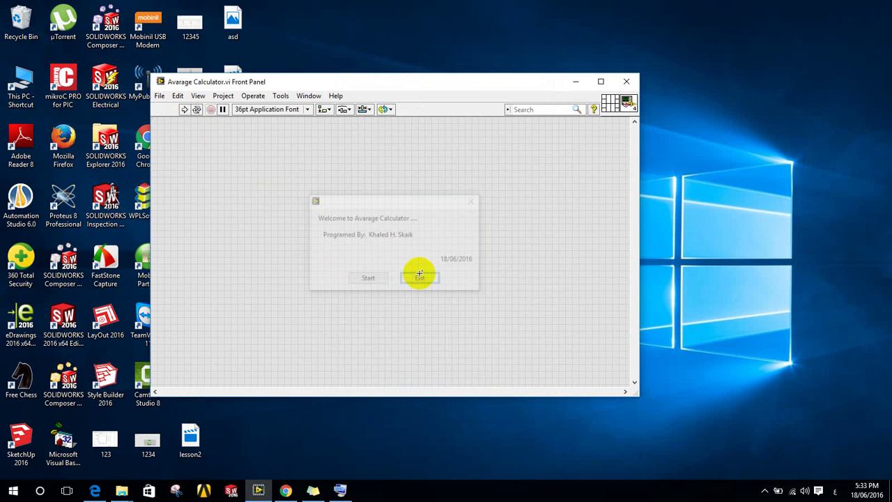
Step: Rerun the calculator, submit all marks at 0 for an average of 0, and exit
click(184, 109)
click(368, 279)
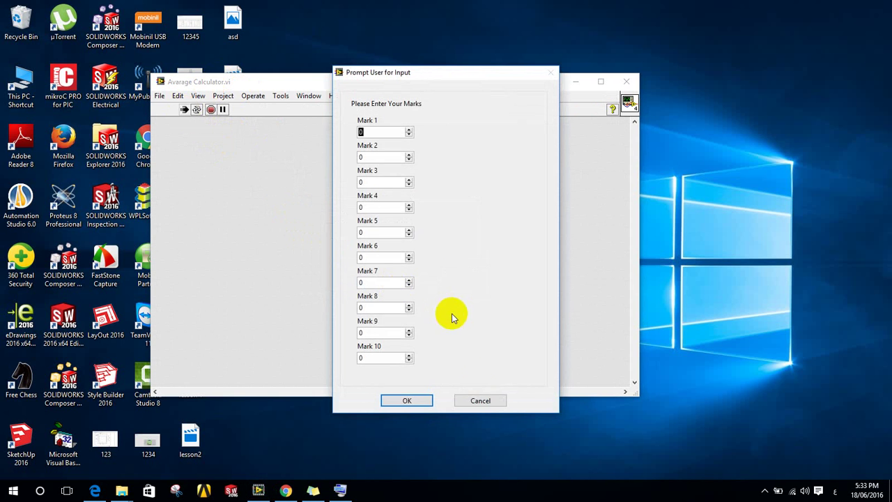
click(412, 401)
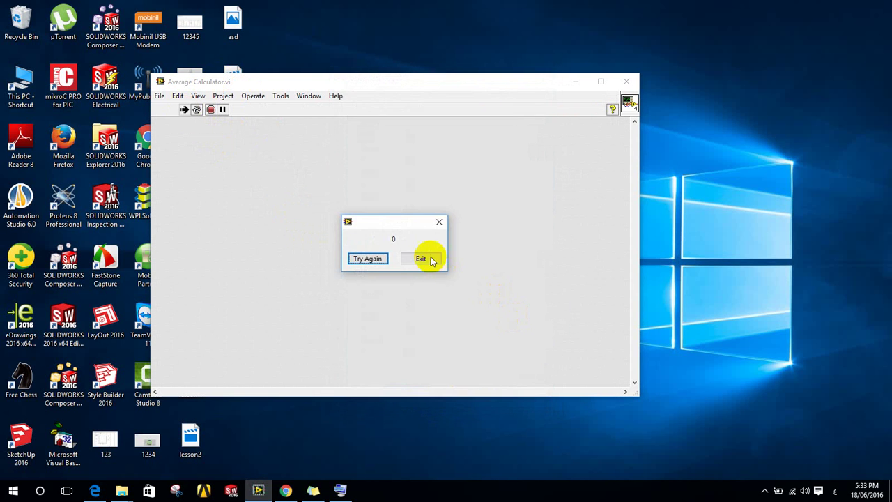
click(425, 257)
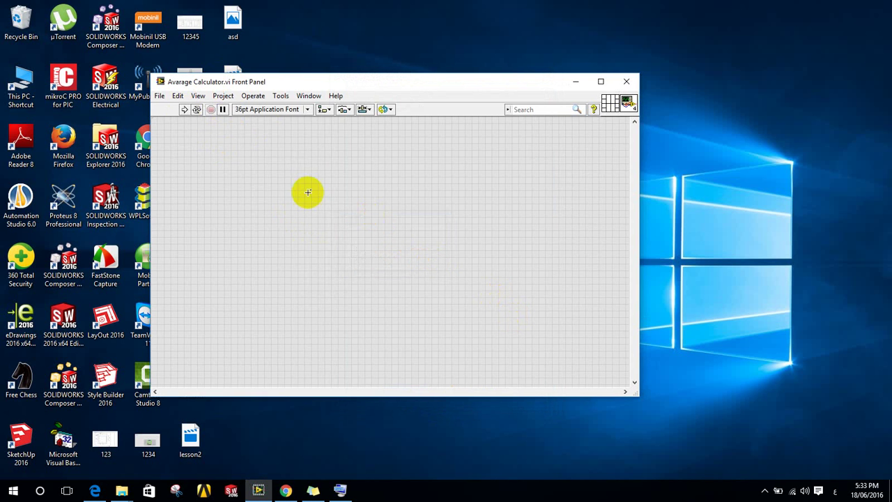
Step: Switch to the block diagram and select the outer case, inner case and Prompt User for Input node
click(198, 96)
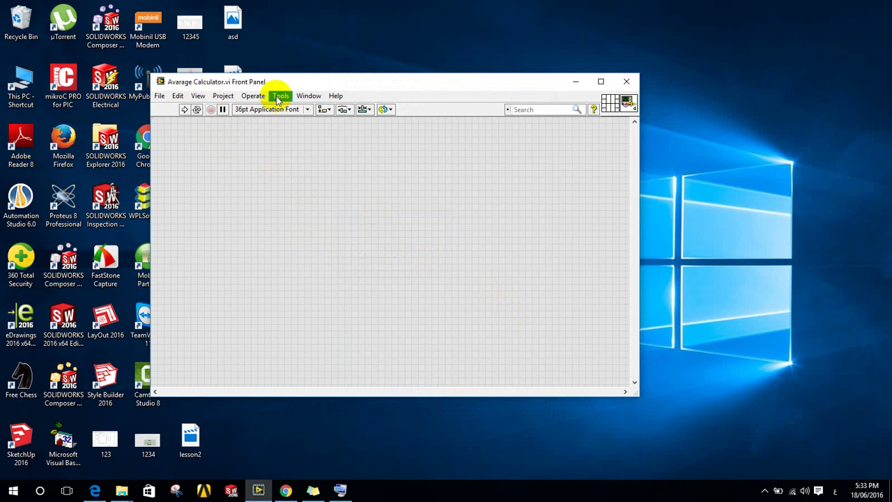
click(309, 95)
click(318, 106)
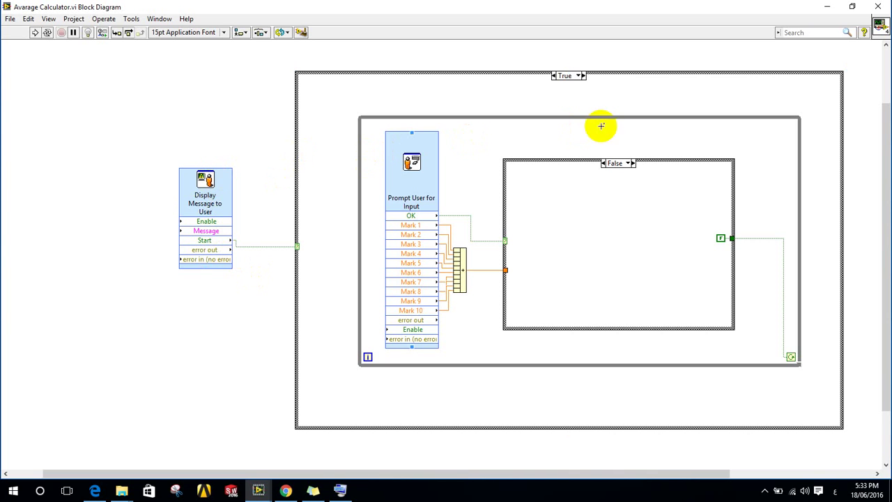
click(296, 214)
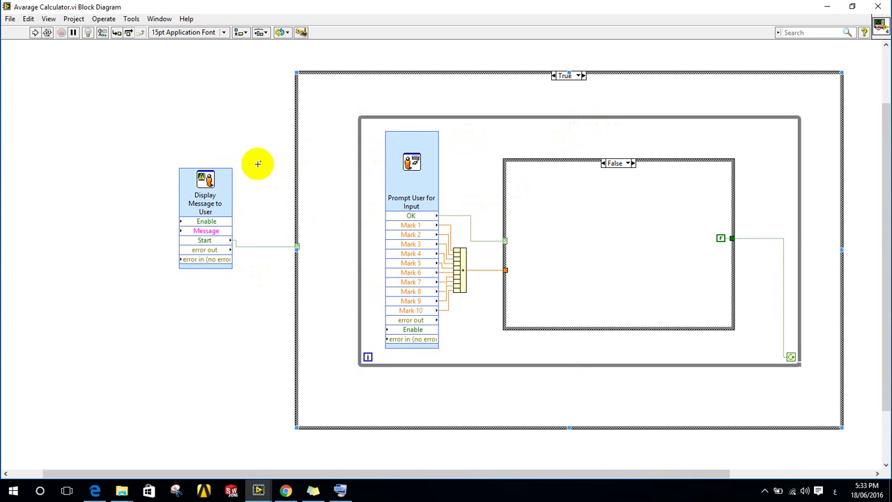
click(231, 241)
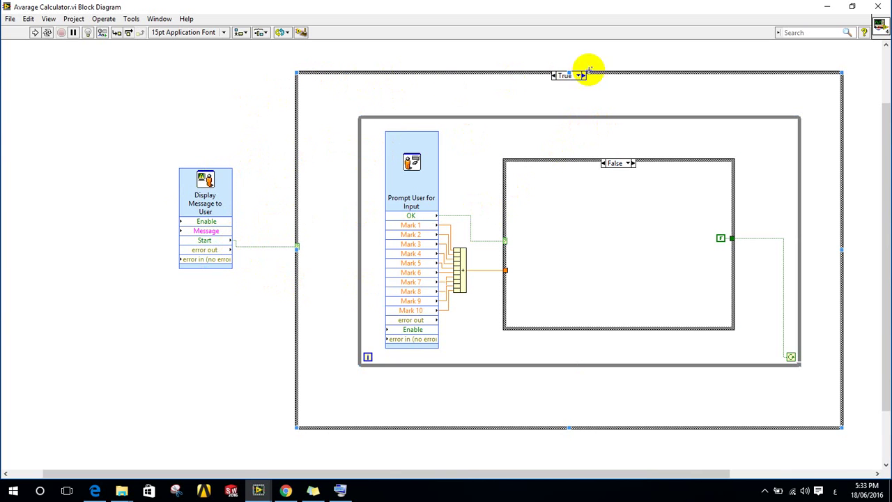
click(691, 213)
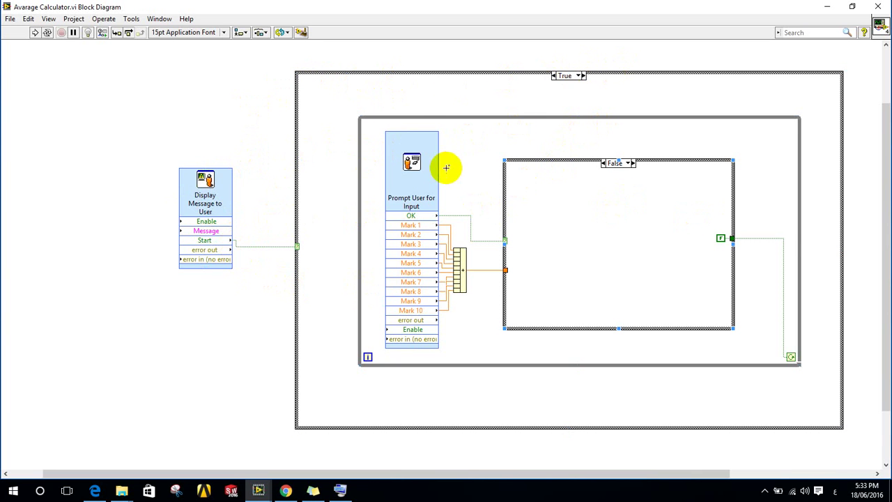
click(411, 267)
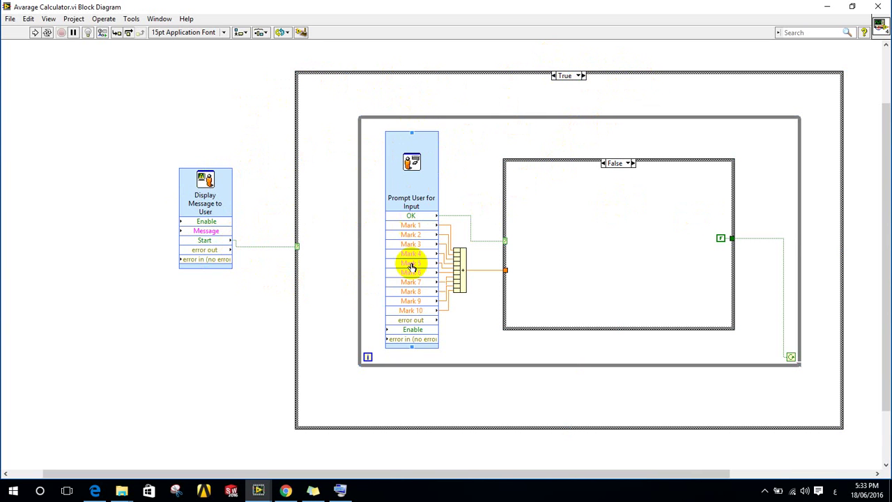
Step: Flip the outer case structure to its empty False case and back to True
click(596, 75)
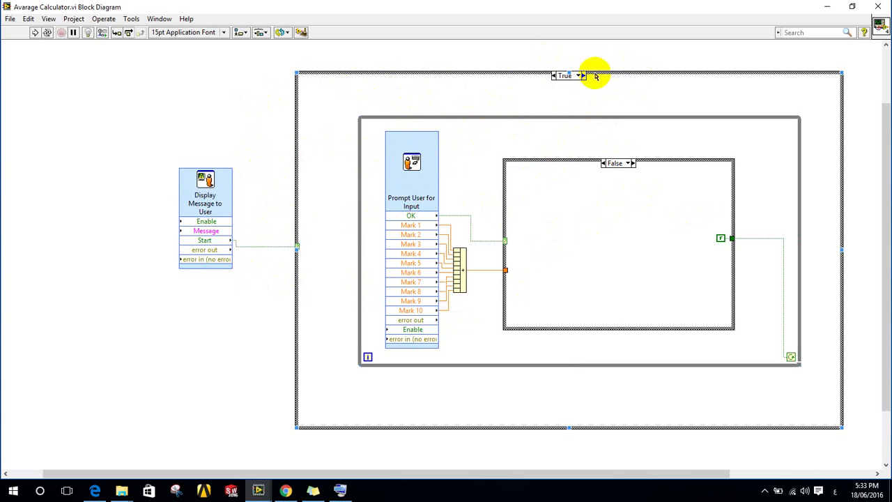
click(584, 75)
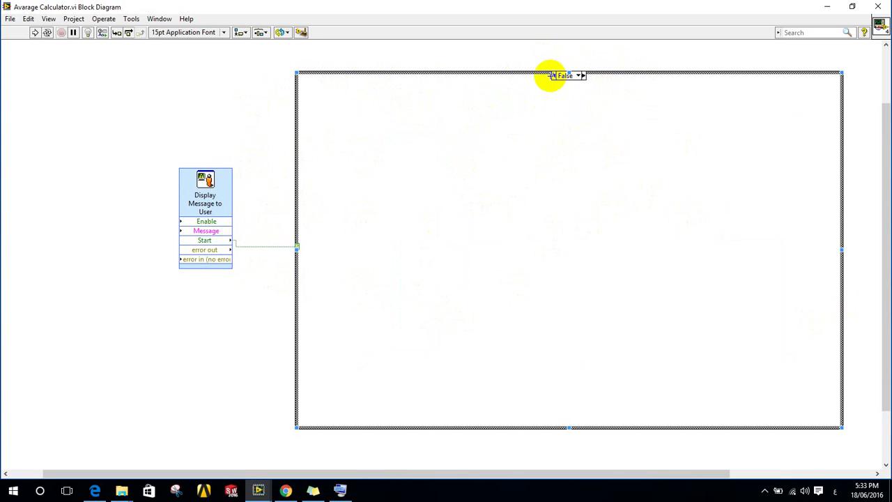
click(553, 75)
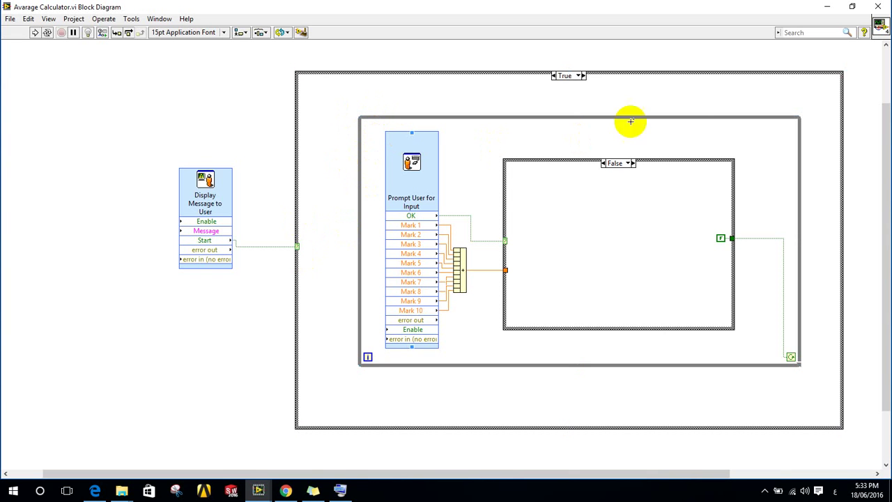
Step: Wire the F constant to the inner case's output and show its True case
click(801, 244)
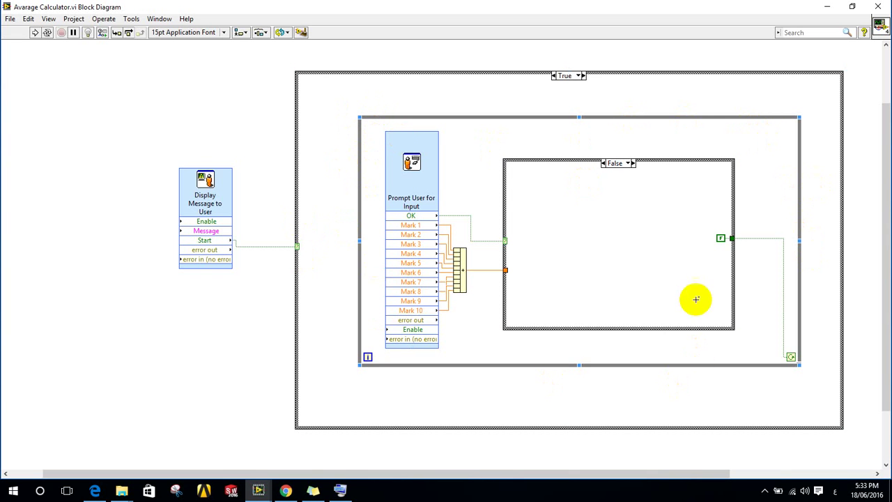
click(731, 239)
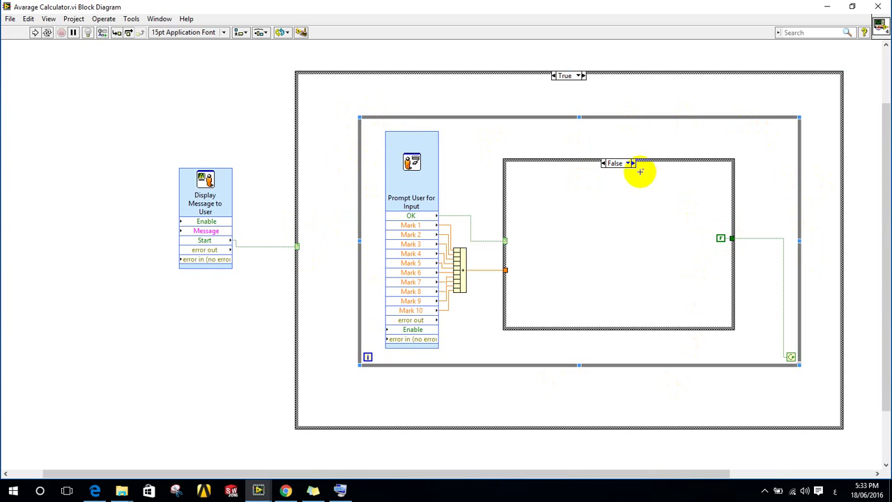
click(633, 164)
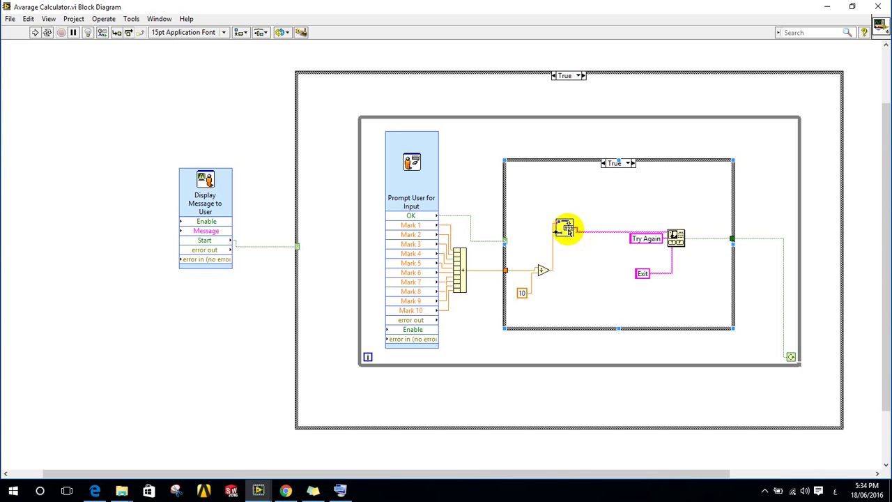
Step: Select the Try Again constant, while loop, inner and outer case structures to explain them
click(659, 240)
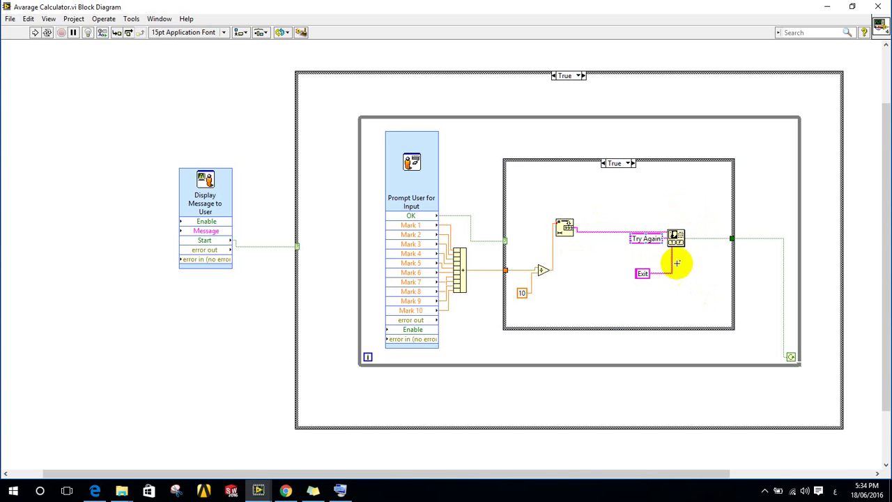
click(788, 363)
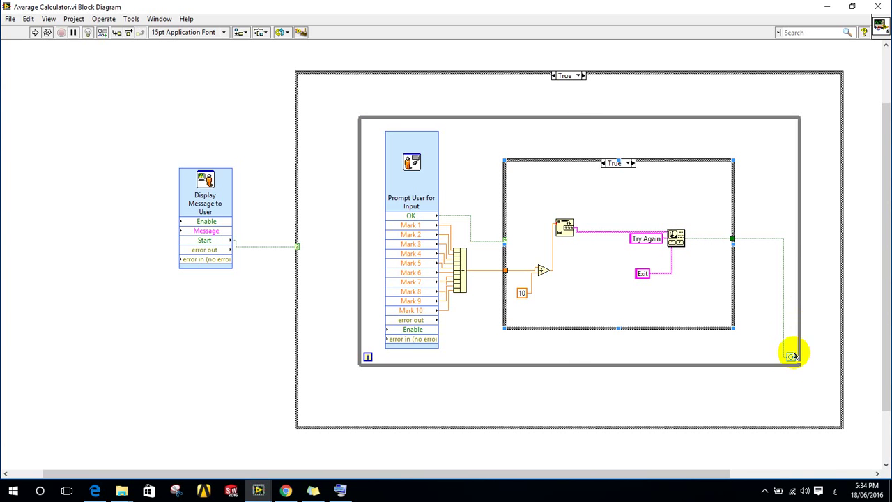
click(732, 278)
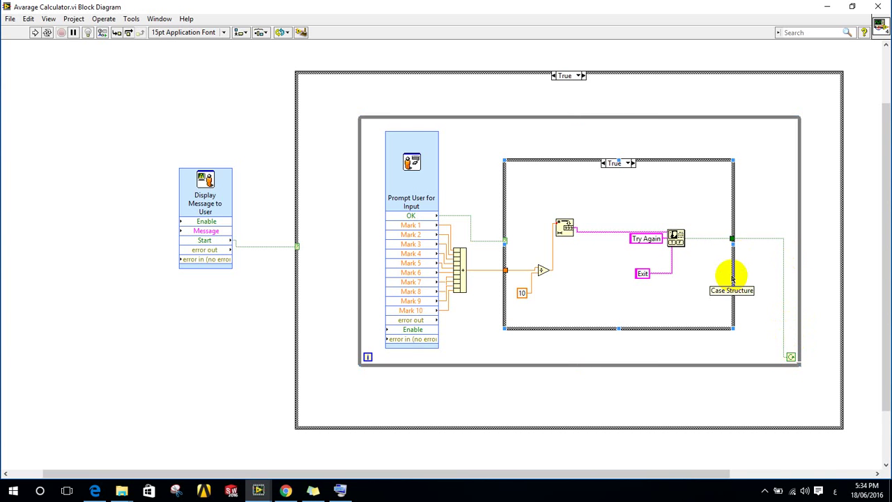
click(296, 76)
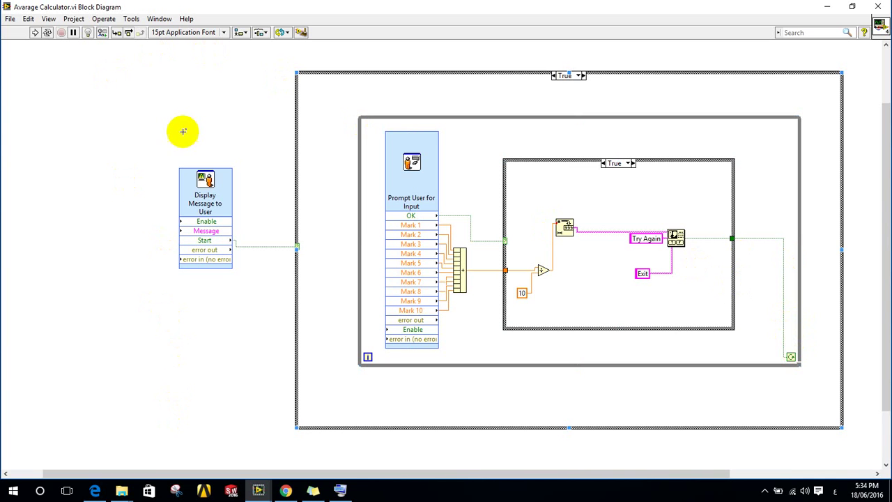
Step: Run the calculator from the diagram, submit all-zero marks, see average 0, and exit
click(34, 32)
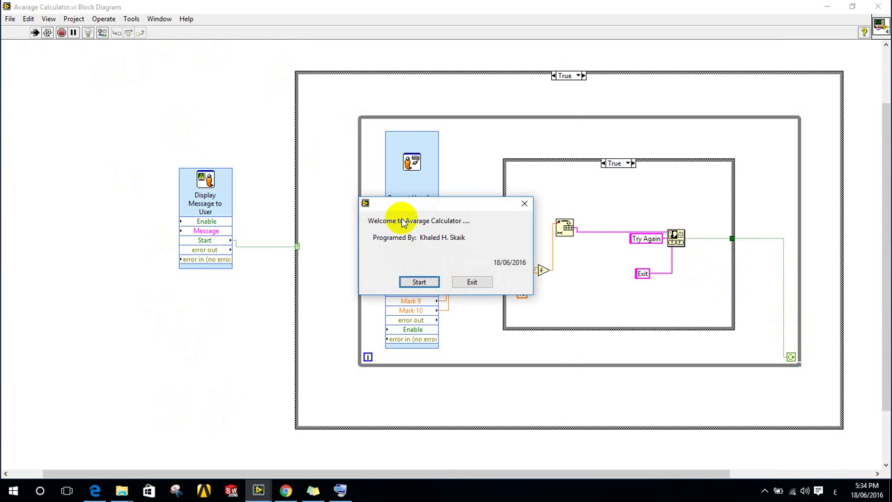
click(419, 283)
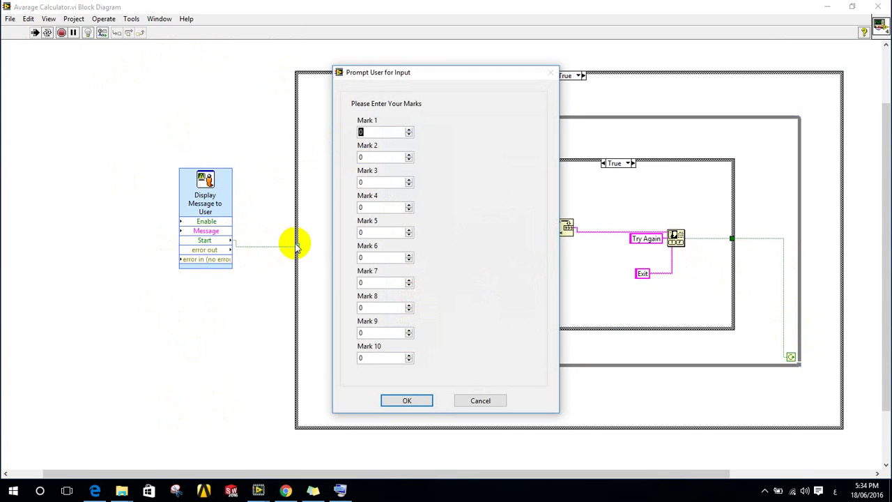
drag(434, 78, 178, 106)
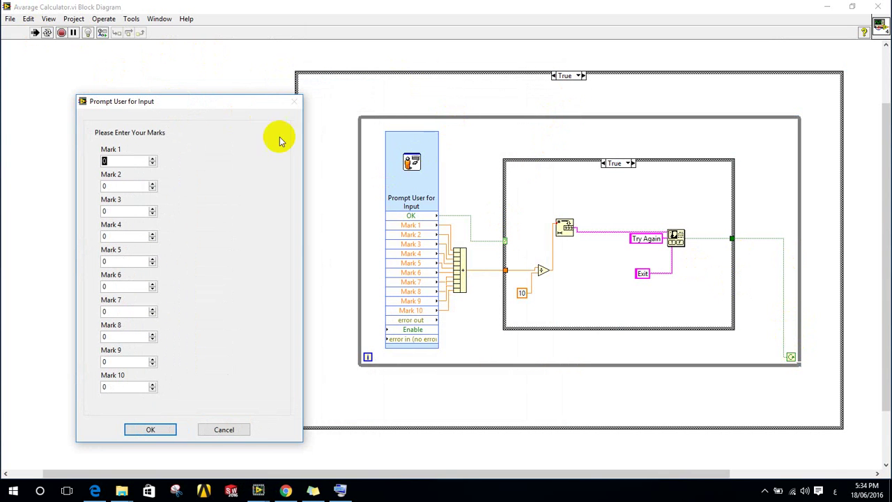
mouse_move(215, 101)
mouse_down()
mouse_move(137, 152)
mouse_move(235, 90)
mouse_up()
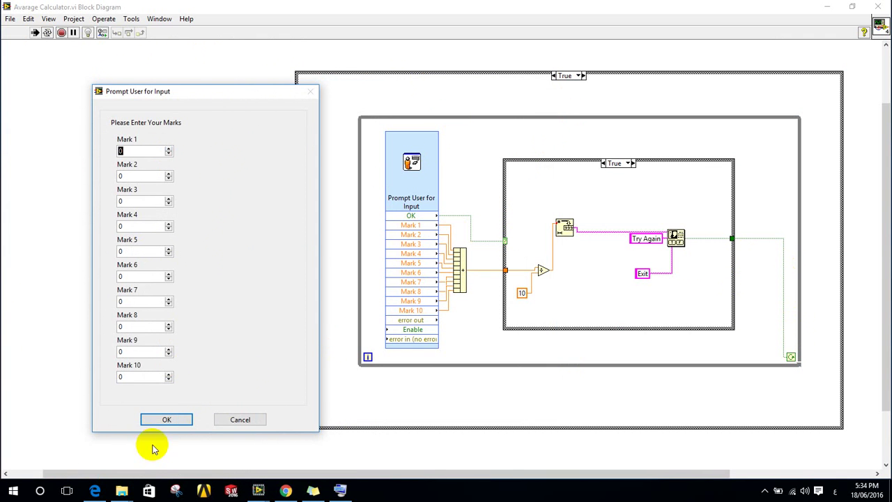
click(165, 419)
drag(448, 224, 366, 231)
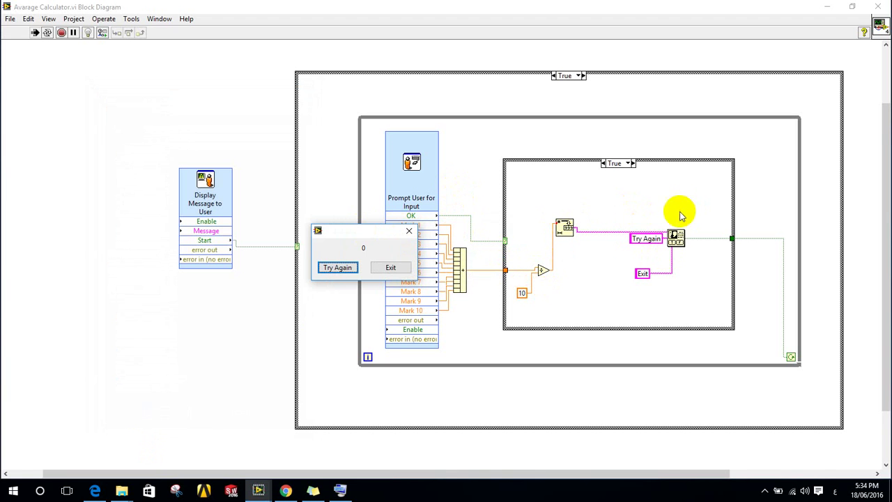
click(388, 271)
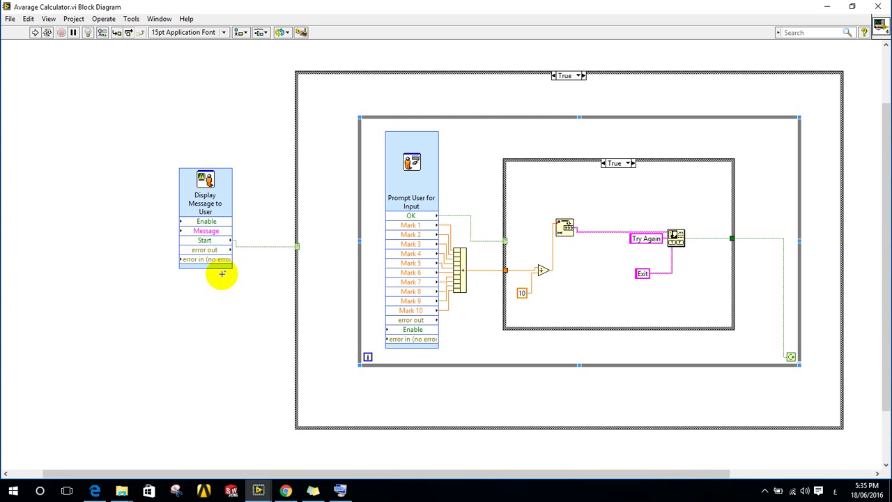
Step: Place a Prompt User for Input node and name its first Number input mark1
right_click(67, 267)
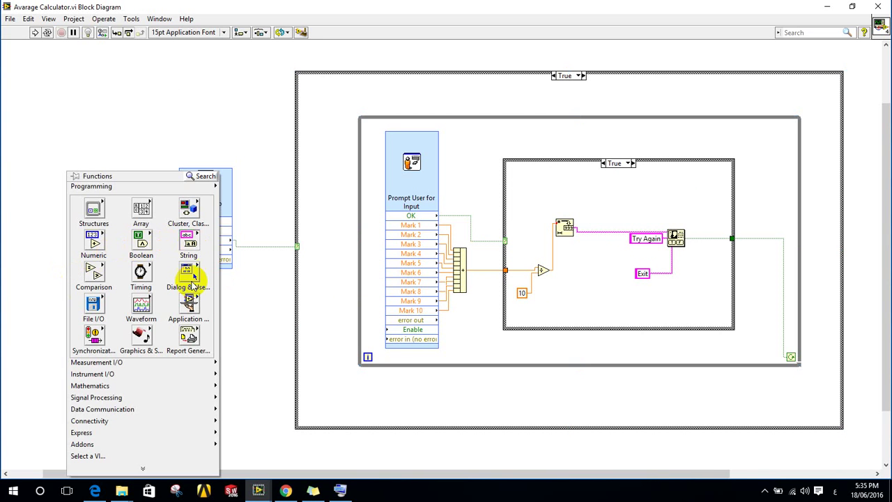
mouse_move(188, 279)
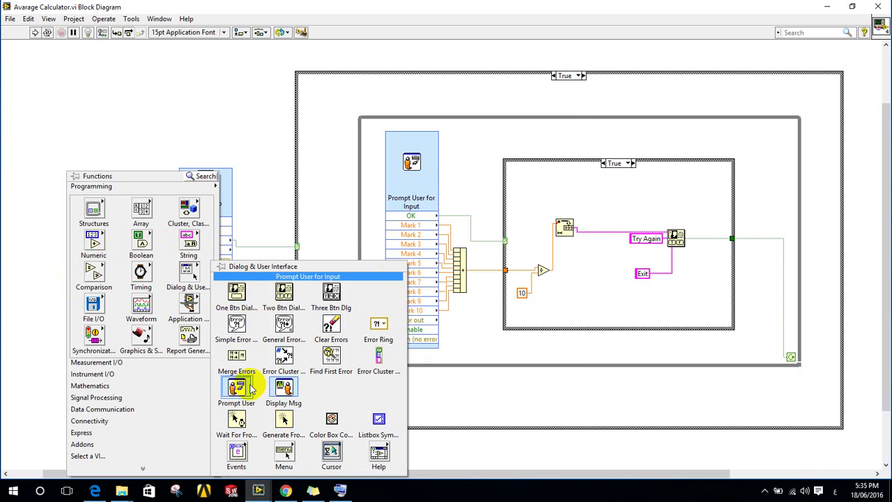
drag(246, 388, 79, 176)
double_click(81, 179)
text(mark1)
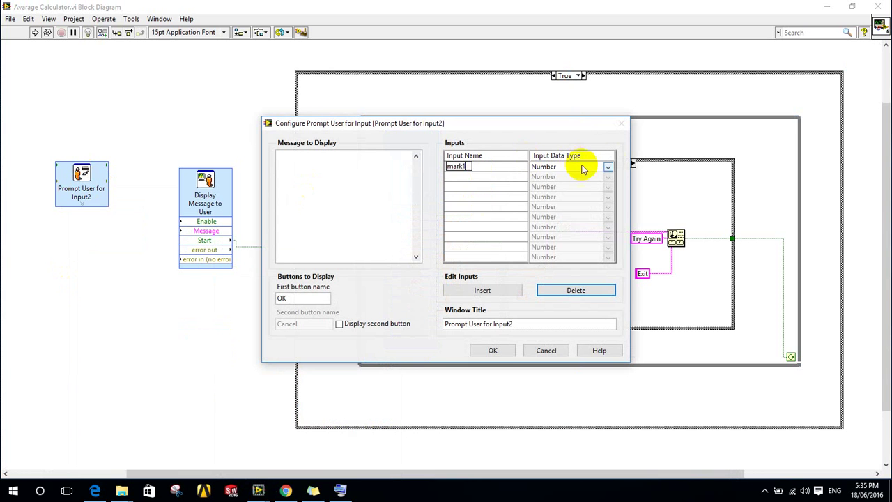
click(608, 167)
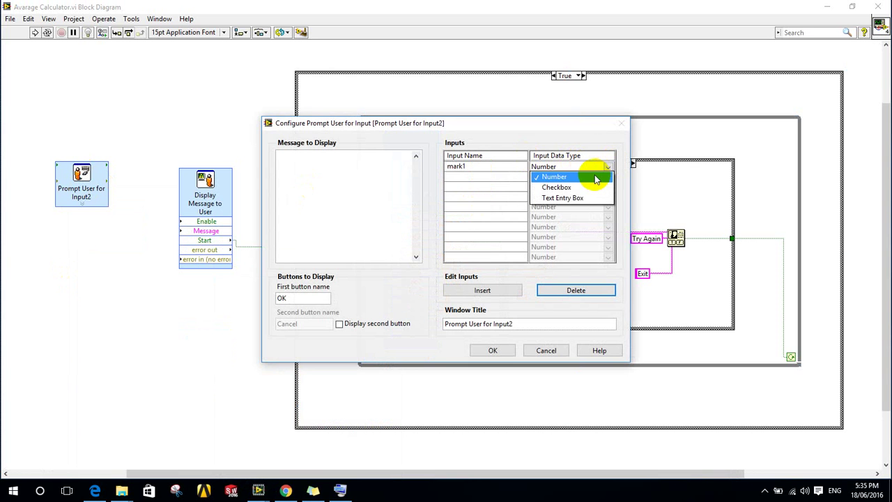
click(594, 178)
Step: Set message 'a', add further inputs with the fourth 'asd' as a checkbox, and enable a second button
click(281, 163)
text(asdfsjdfhk j)
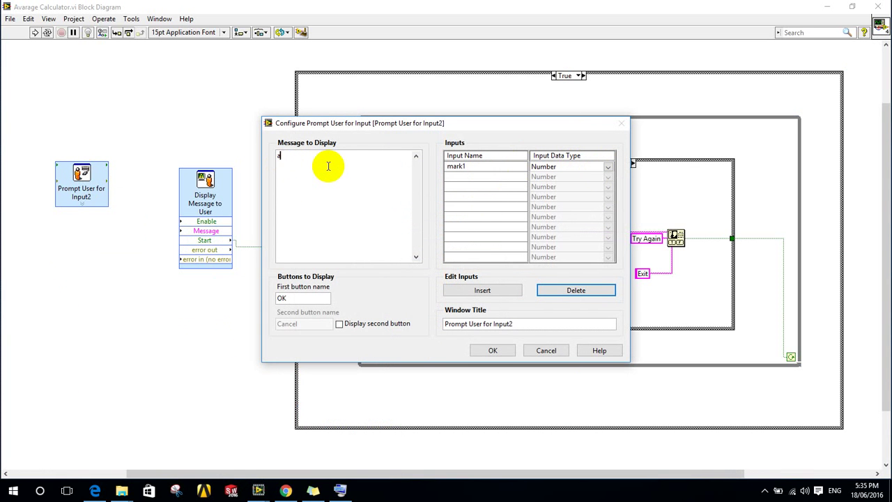
click(470, 176)
text(asdasasd)
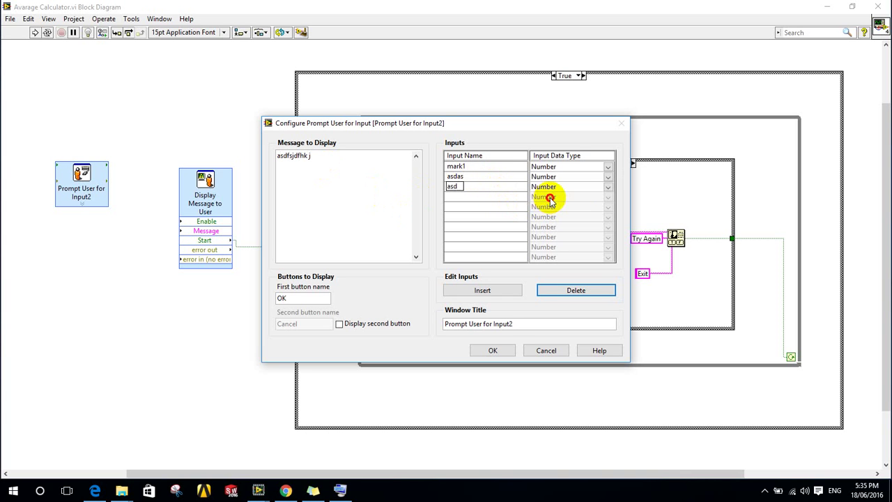
click(474, 197)
text(asd)
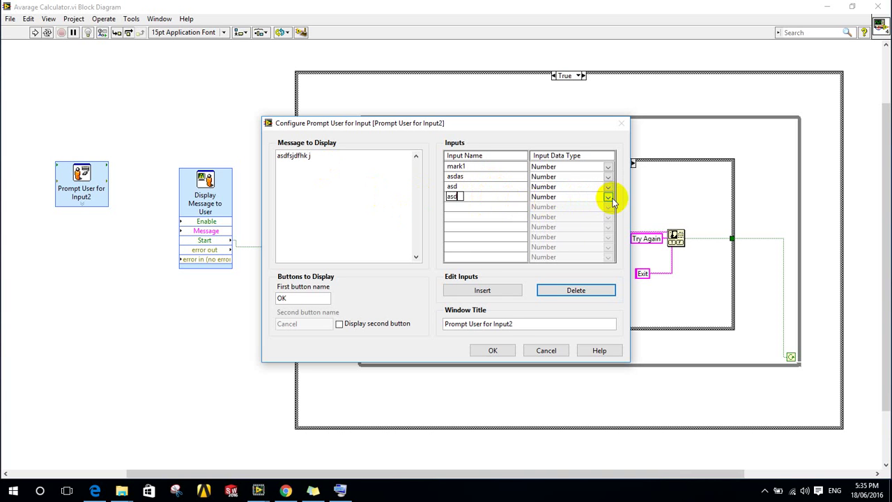
click(608, 197)
click(577, 218)
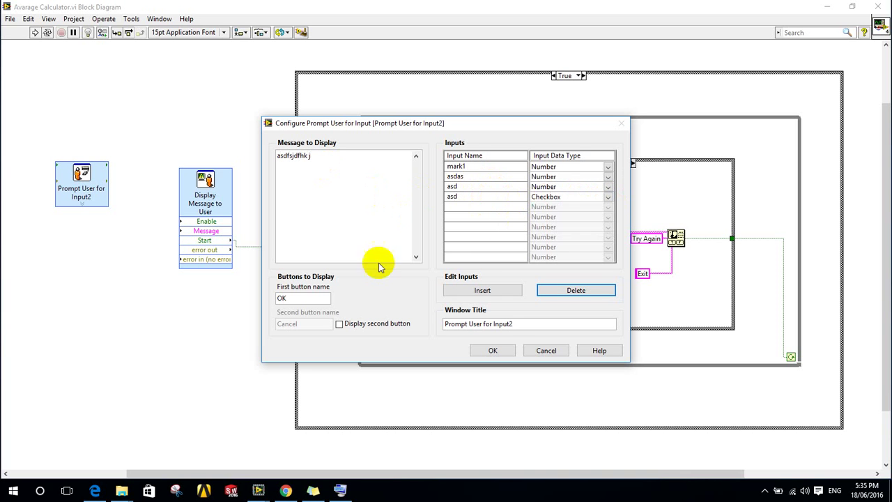
click(341, 325)
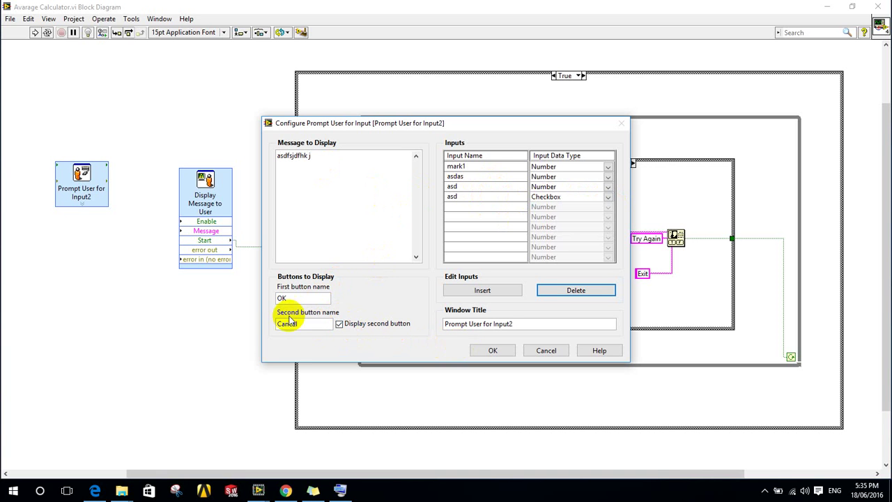
click(493, 351)
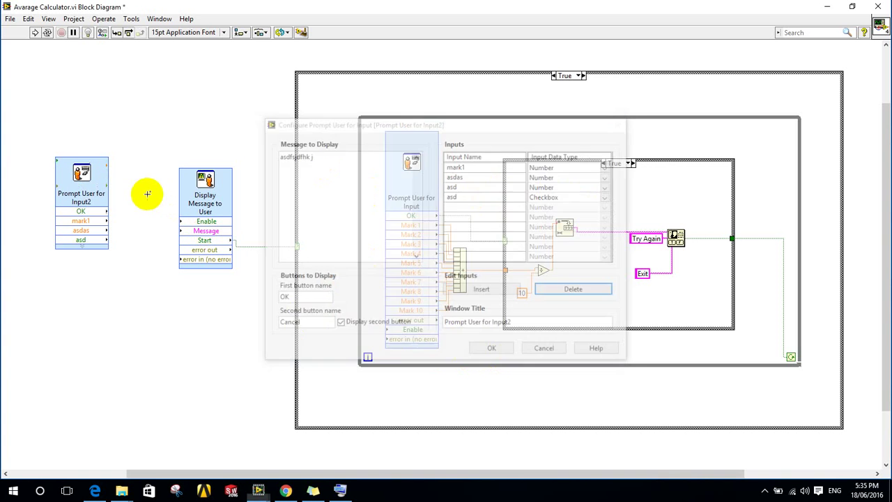
Step: Delete the original calculator code and run the new prompt alone, accepting it with OK
double_click(83, 188)
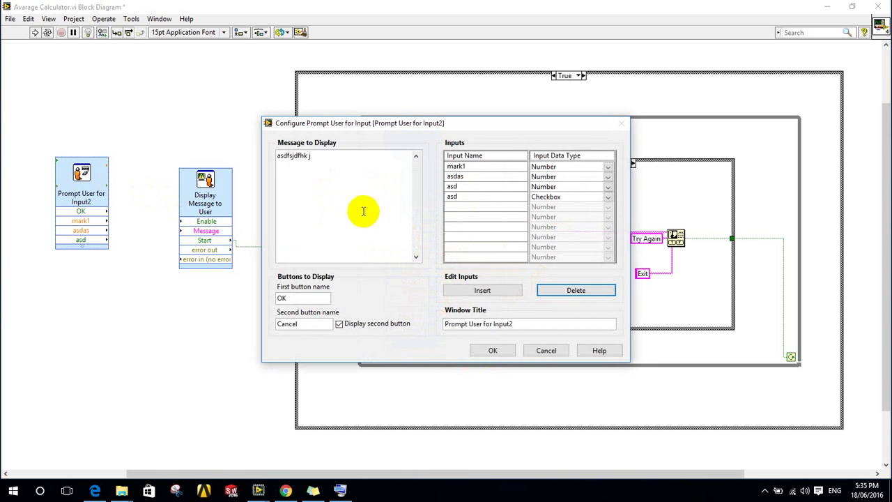
click(535, 353)
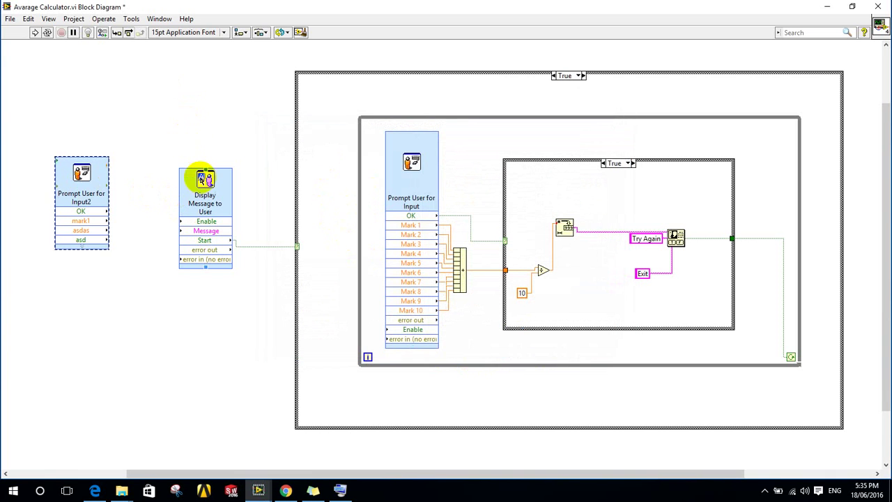
drag(167, 105, 856, 428)
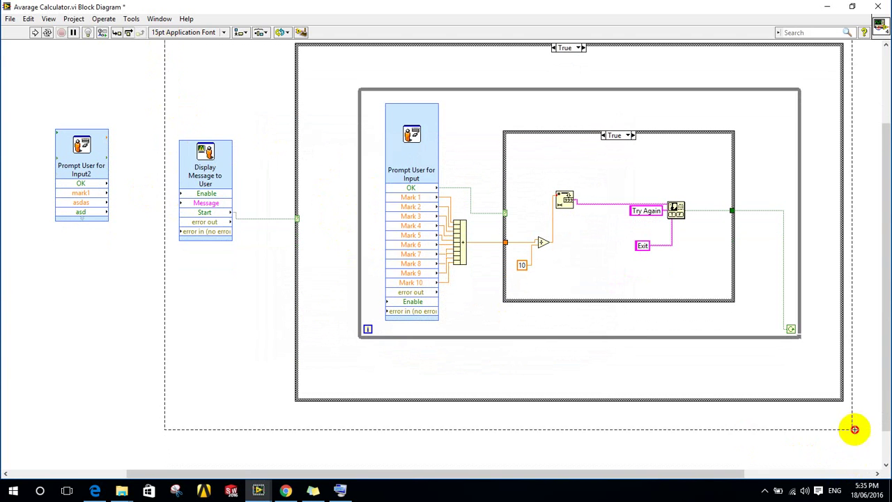
key(Delete)
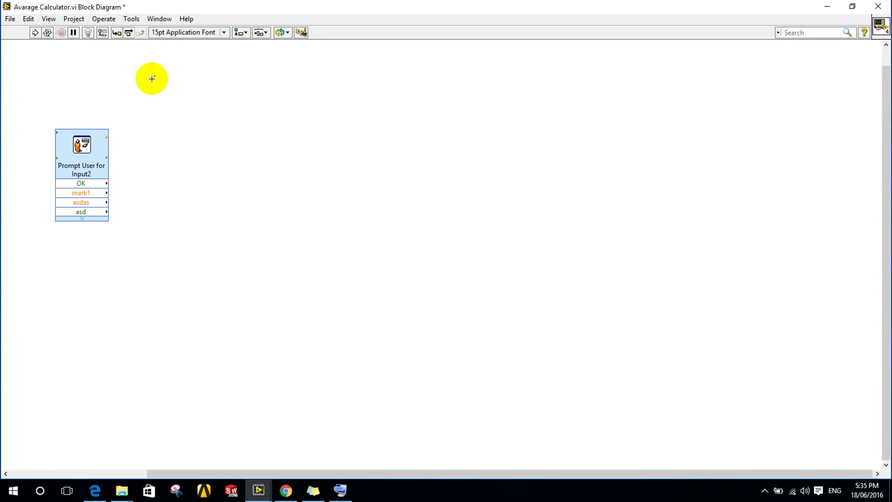
click(36, 32)
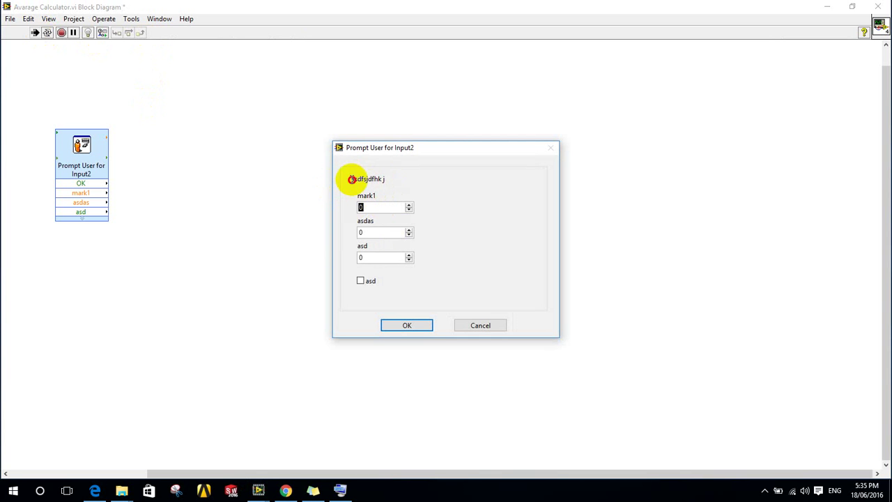
drag(352, 179, 408, 179)
click(361, 207)
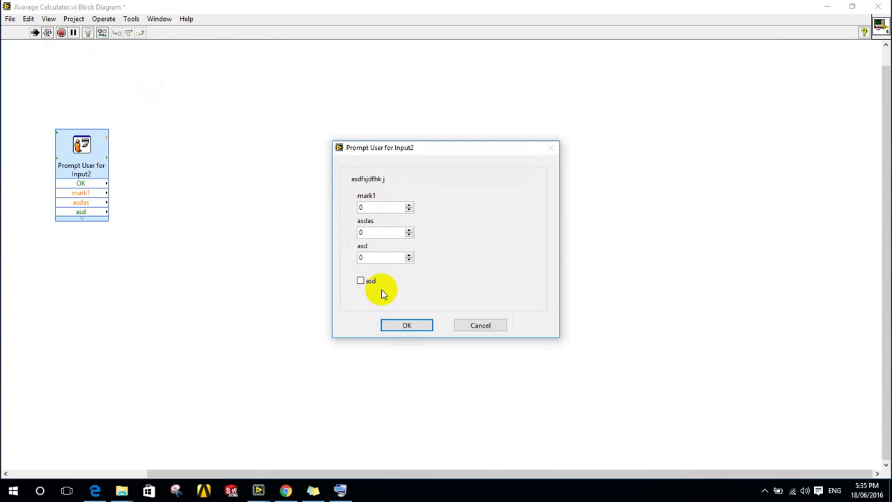
click(406, 324)
Step: Select and delete the test Prompt User for Input2 node
drag(166, 111, 20, 211)
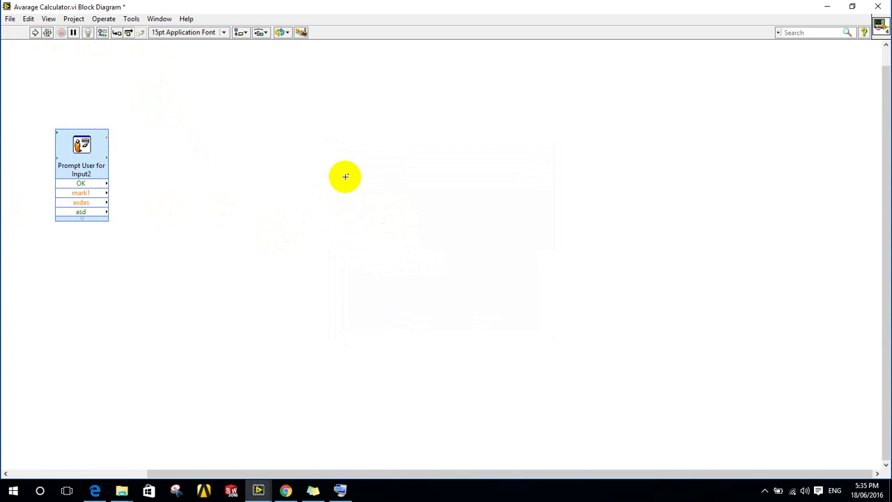
scroll(179, 218, up, 3)
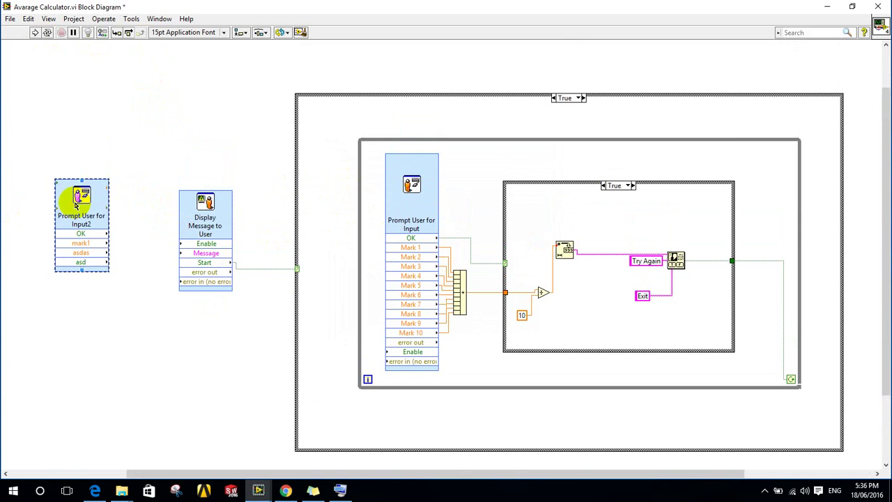
key(Delete)
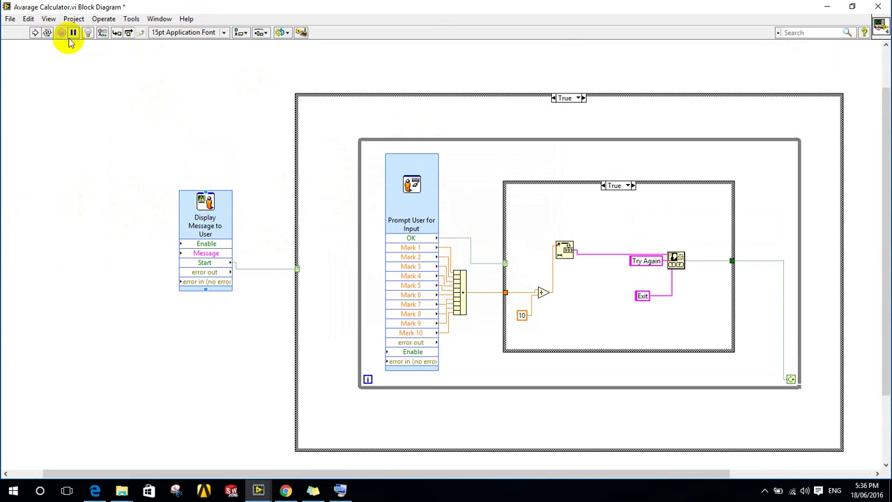